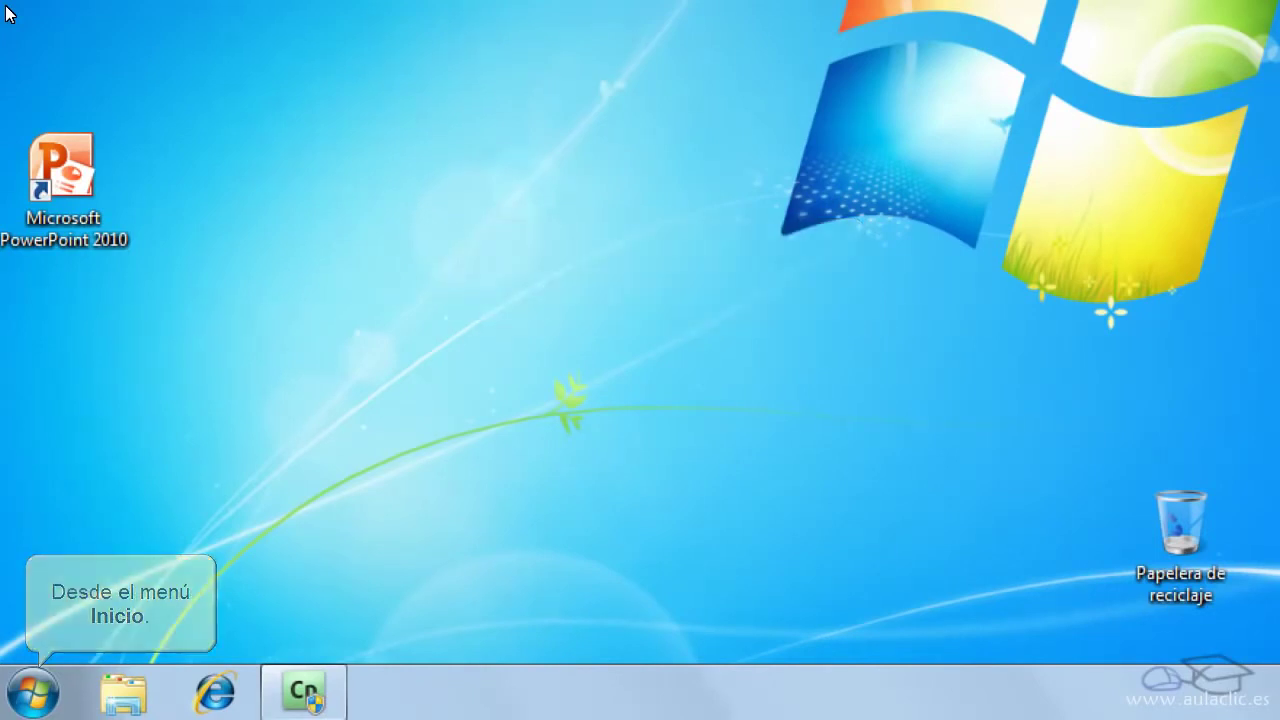
Step: Launch Microsoft PowerPoint 2010 from Start > Todos los programas > Microsoft Office
left_click(34, 692)
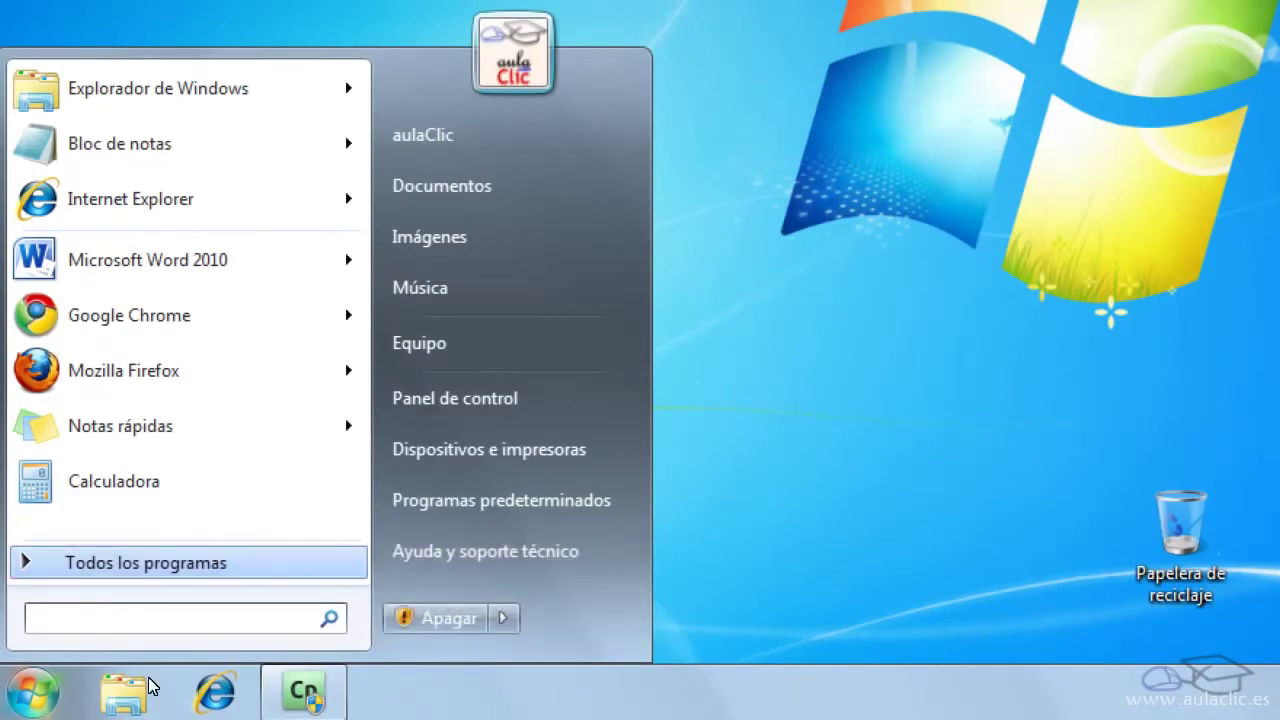
left_click(259, 573)
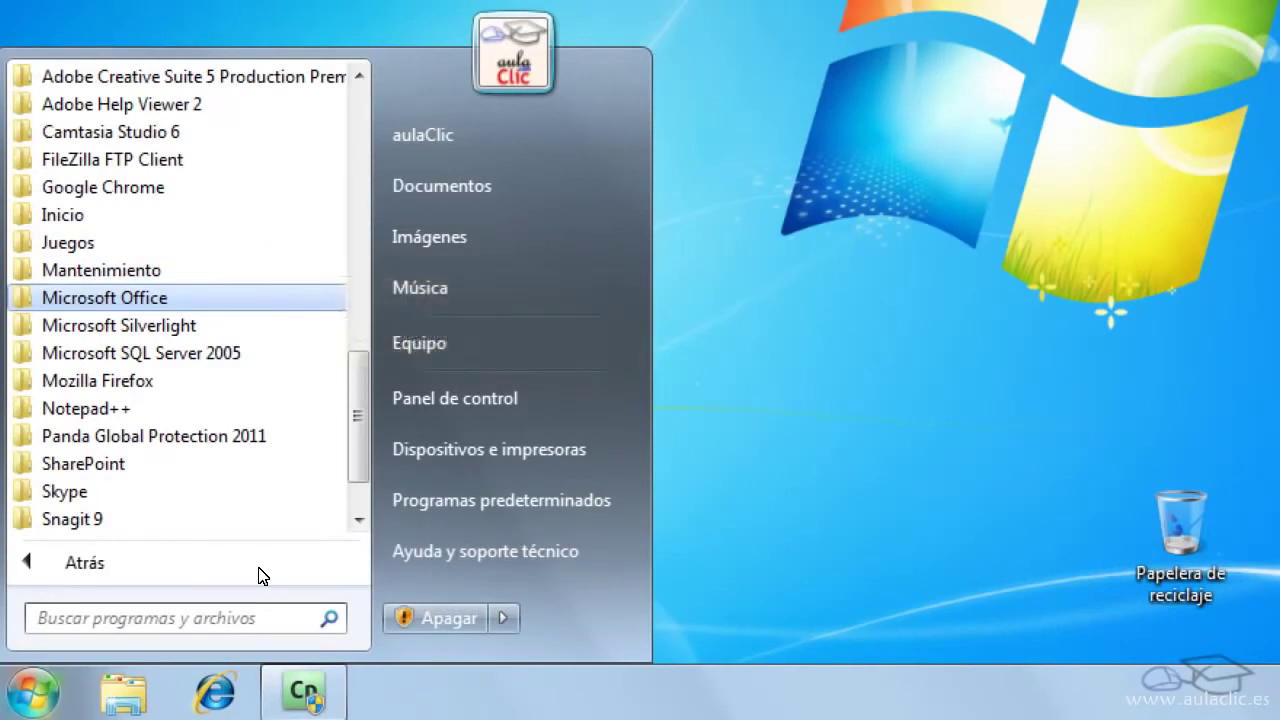
left_click(117, 298)
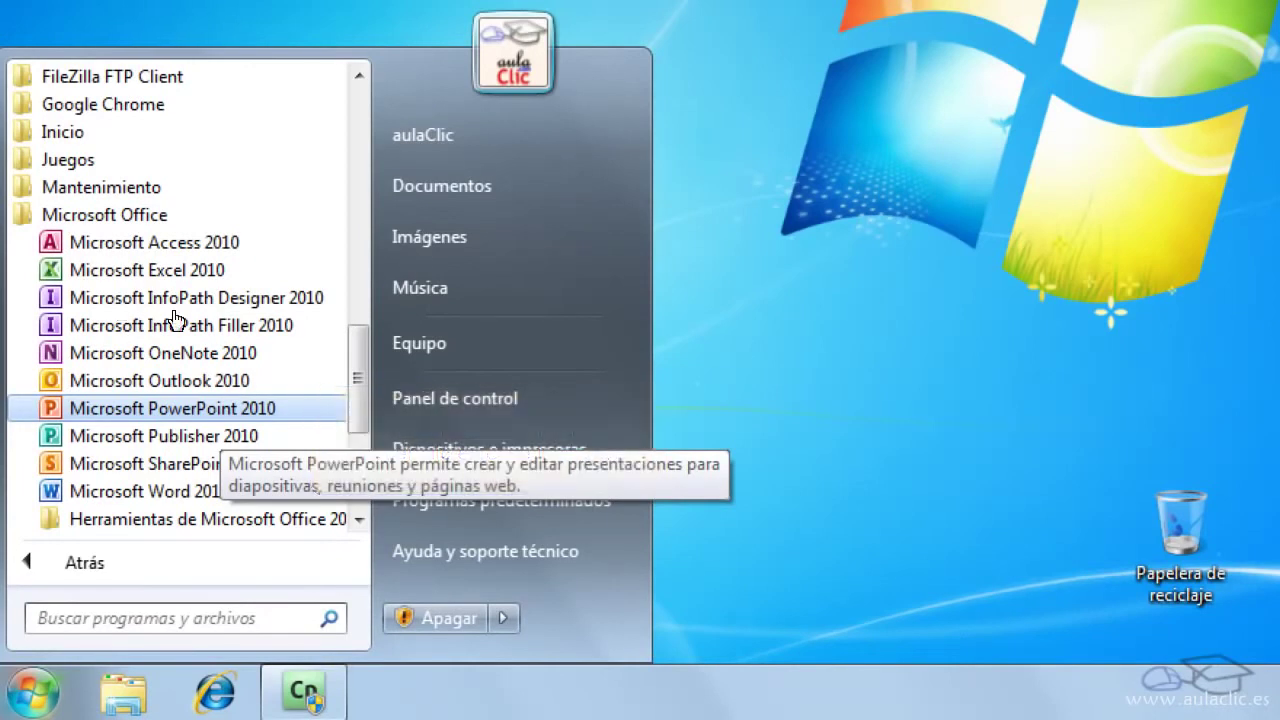
left_click(218, 409)
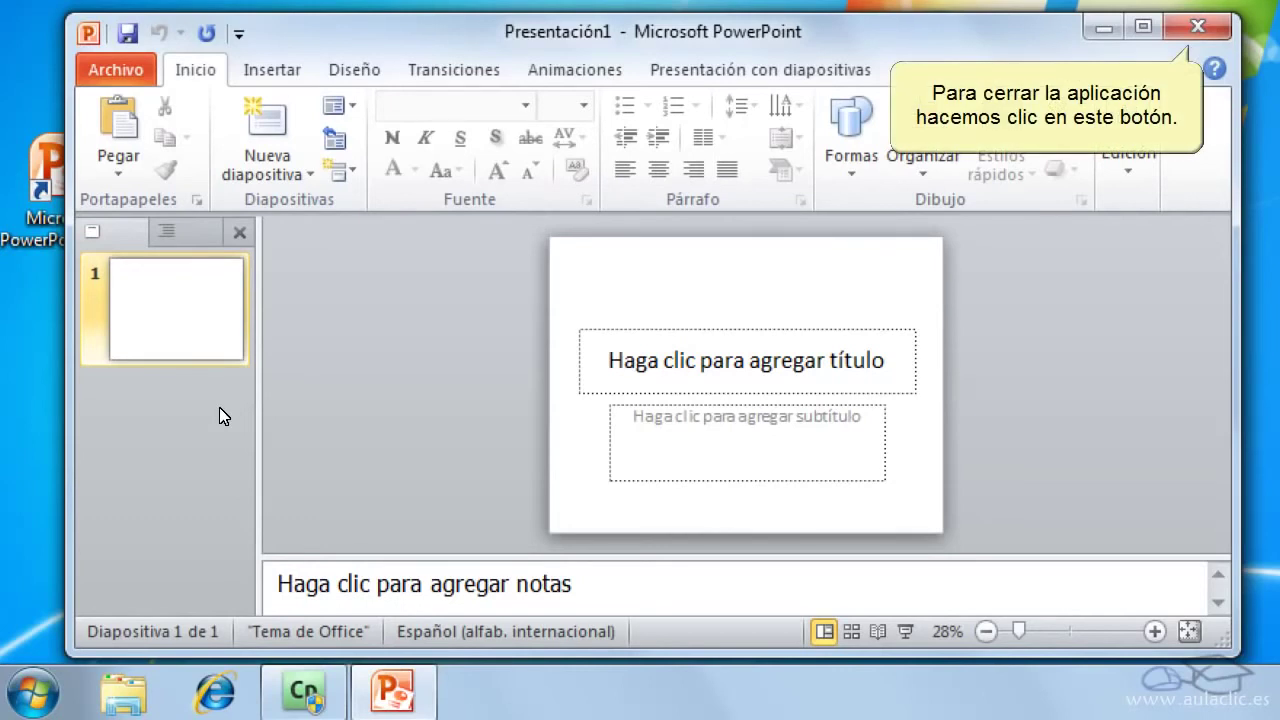
Step: Close PowerPoint, restart it from the desktop shortcut, and maximize its window
left_click(1213, 24)
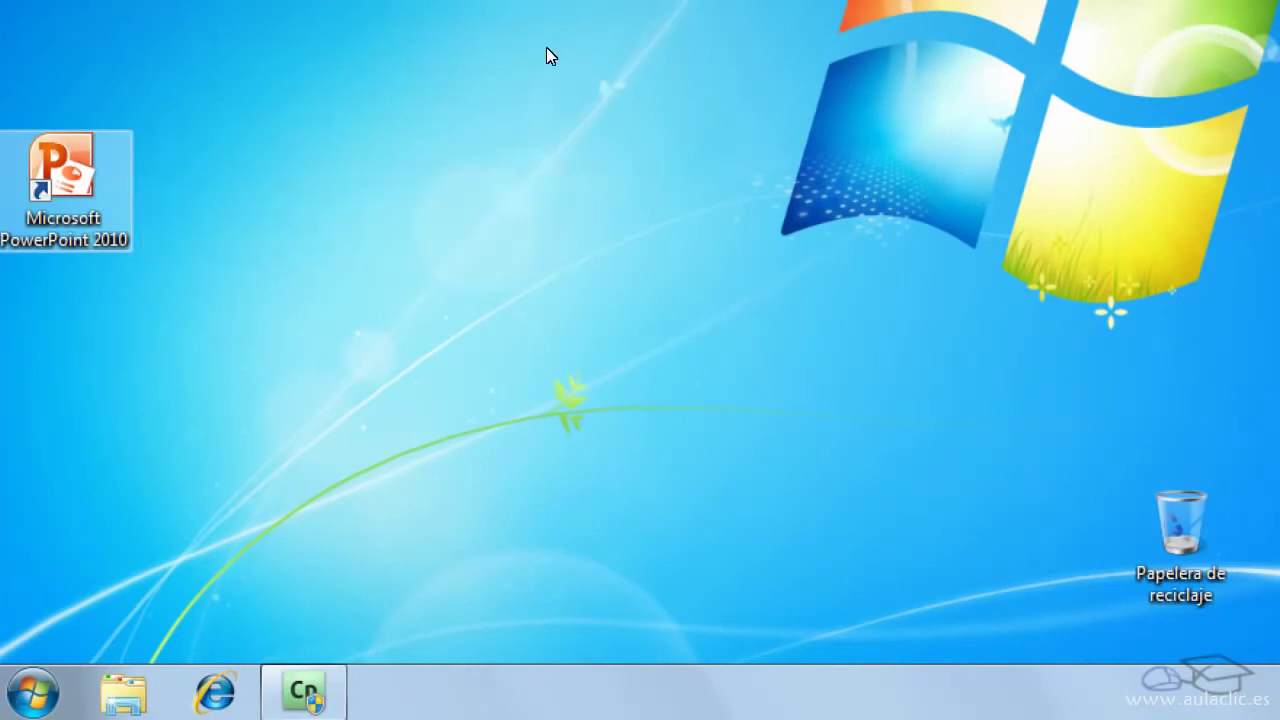
double_click(98, 188)
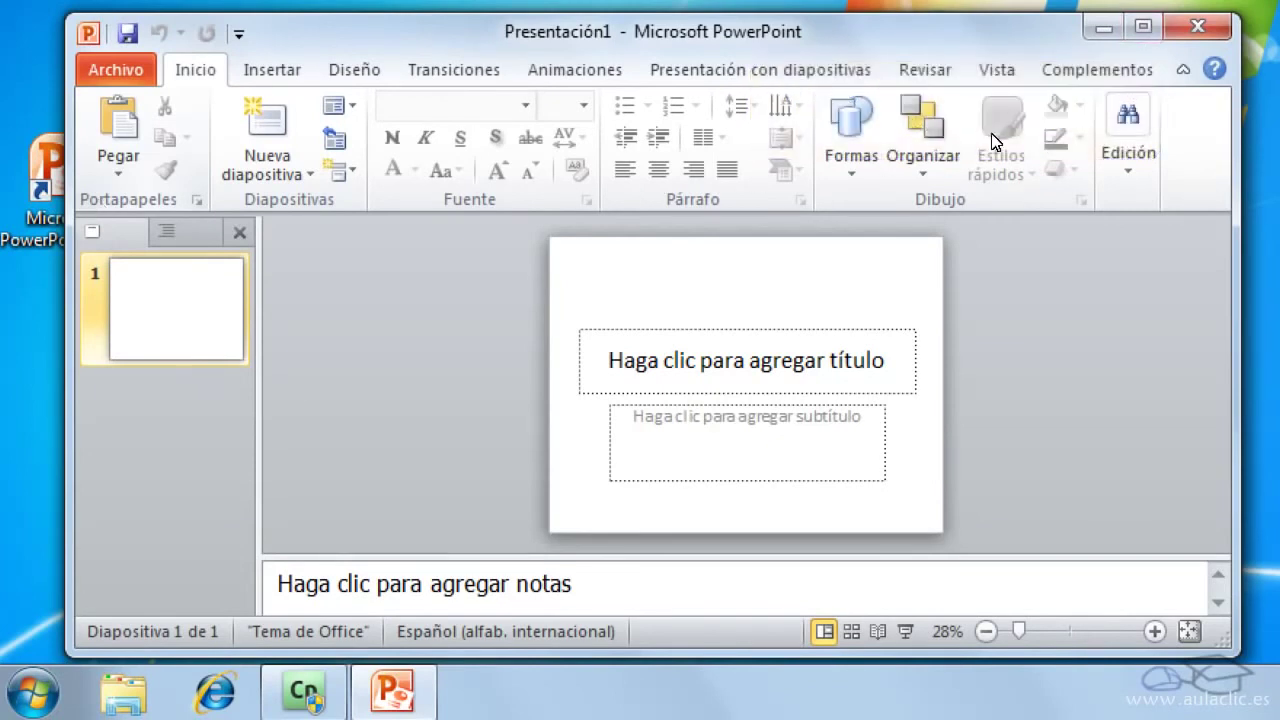
left_click(1143, 27)
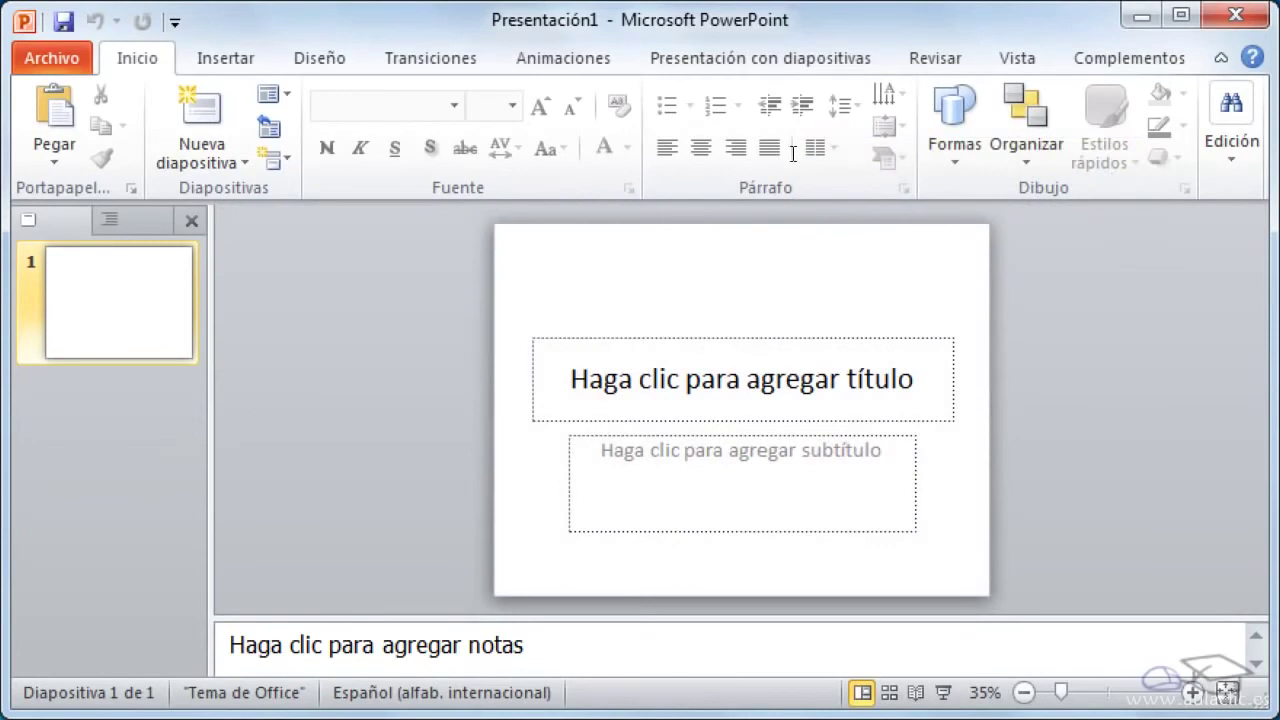
Step: Enter 'Título' as the slide title and 'subtítulo' as the subtitle, then open Archivo
left_click(726, 376)
type("Título")
left_click(756, 455)
type("ubtítulo")
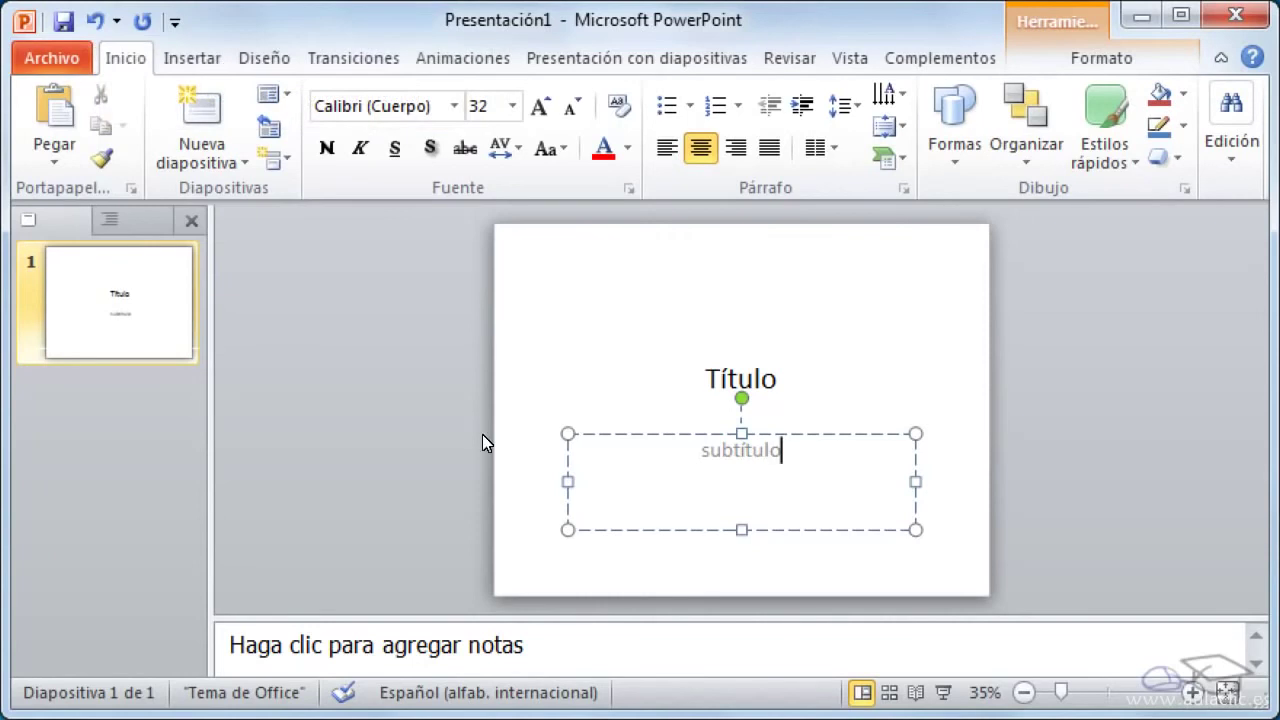
left_click(54, 53)
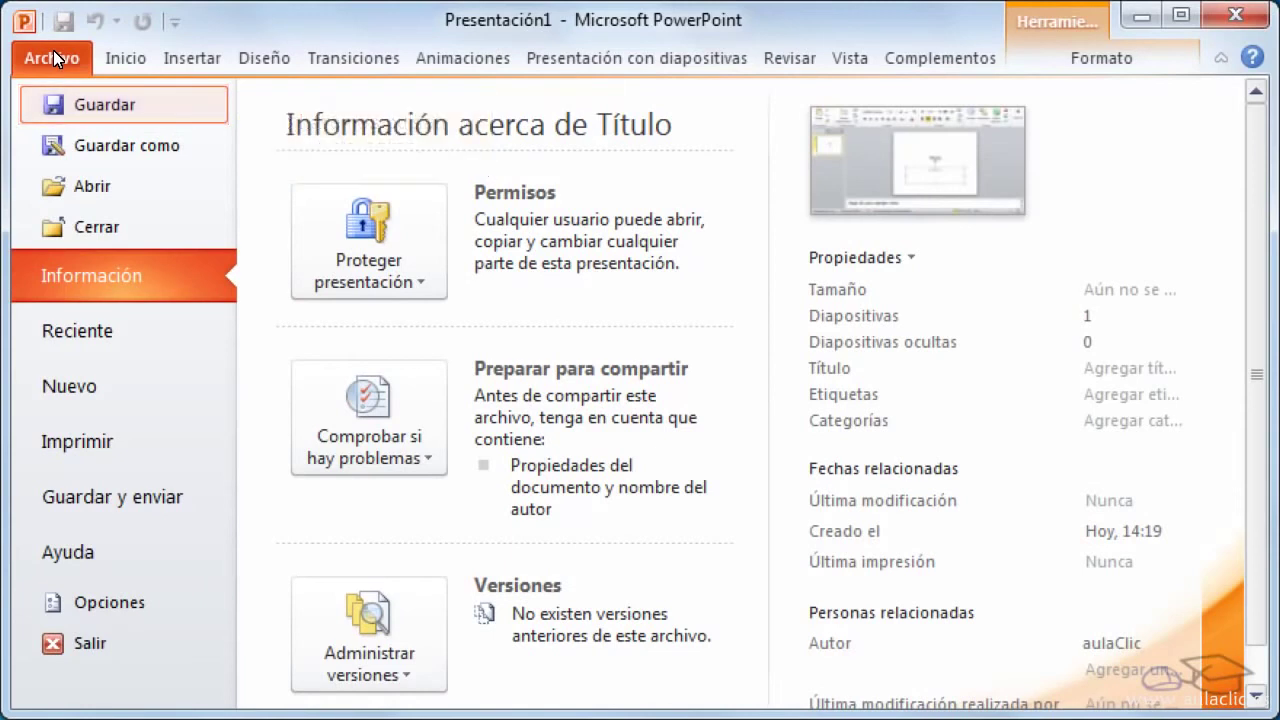
Step: Save the presentation as 'Primera presentación' in the Curso de PowerPoint folder
left_click(124, 110)
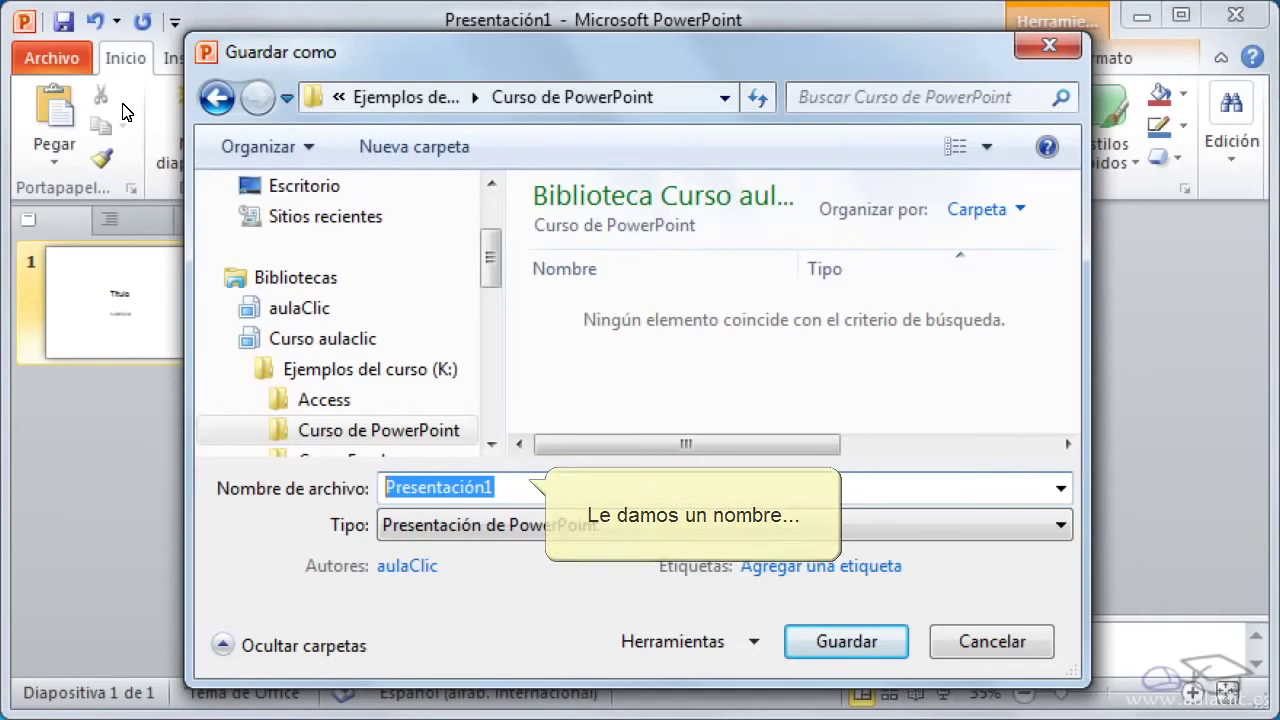
type("Primera presentación")
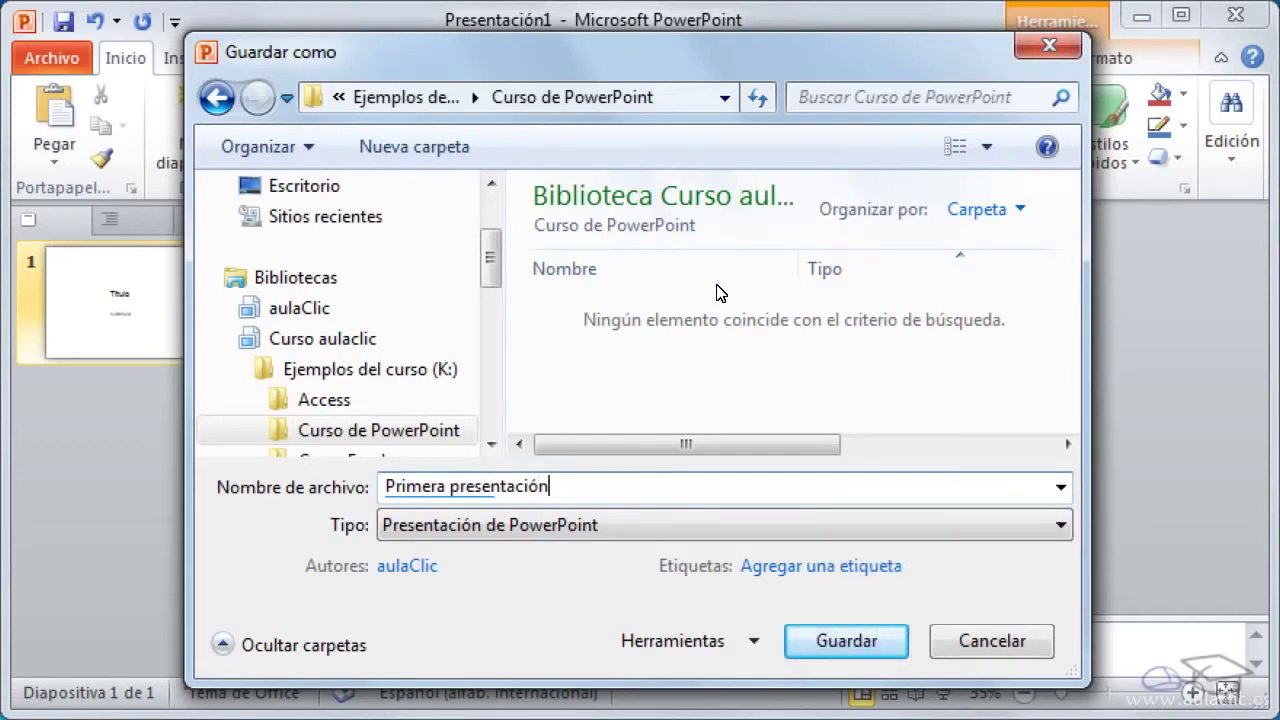
left_click(845, 640)
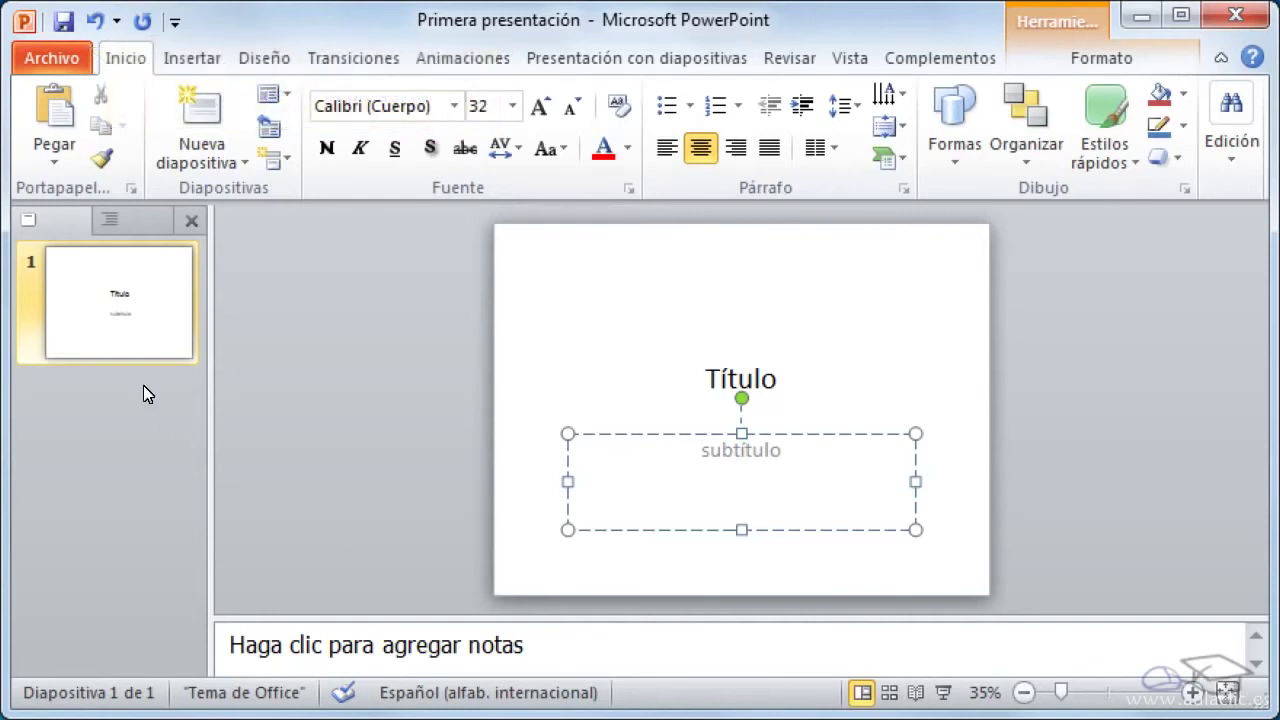
Step: Close Primera presentación with Archivo > Cerrar, leaving PowerPoint running
left_click(50, 58)
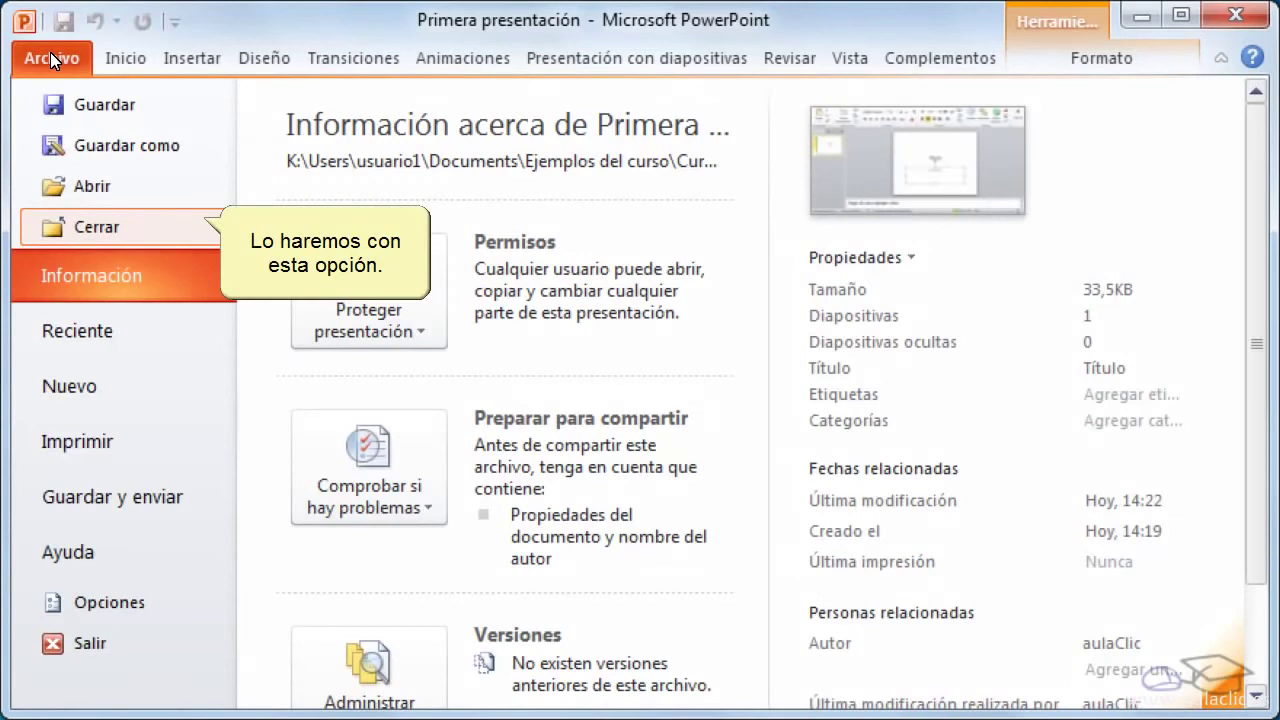
left_click(140, 233)
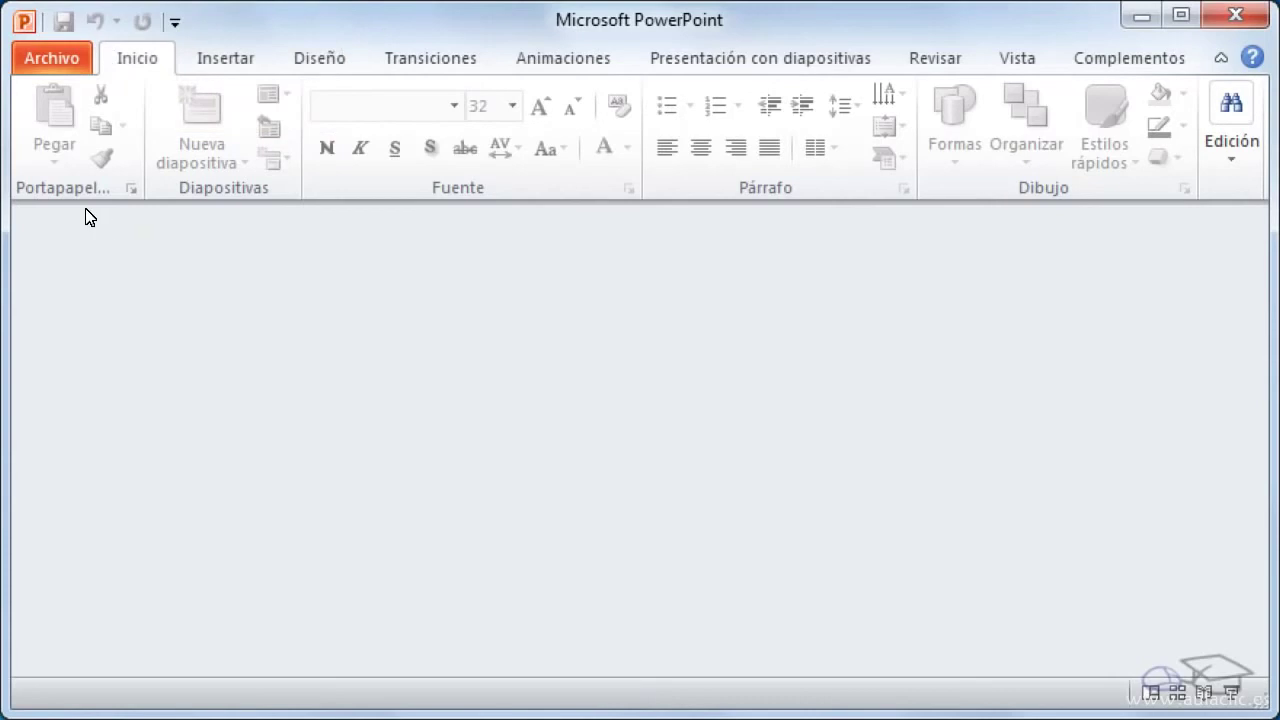
Step: Cancel the Abrir dialog, then reopen Primera presentación from Presentaciones recientes
left_click(37, 56)
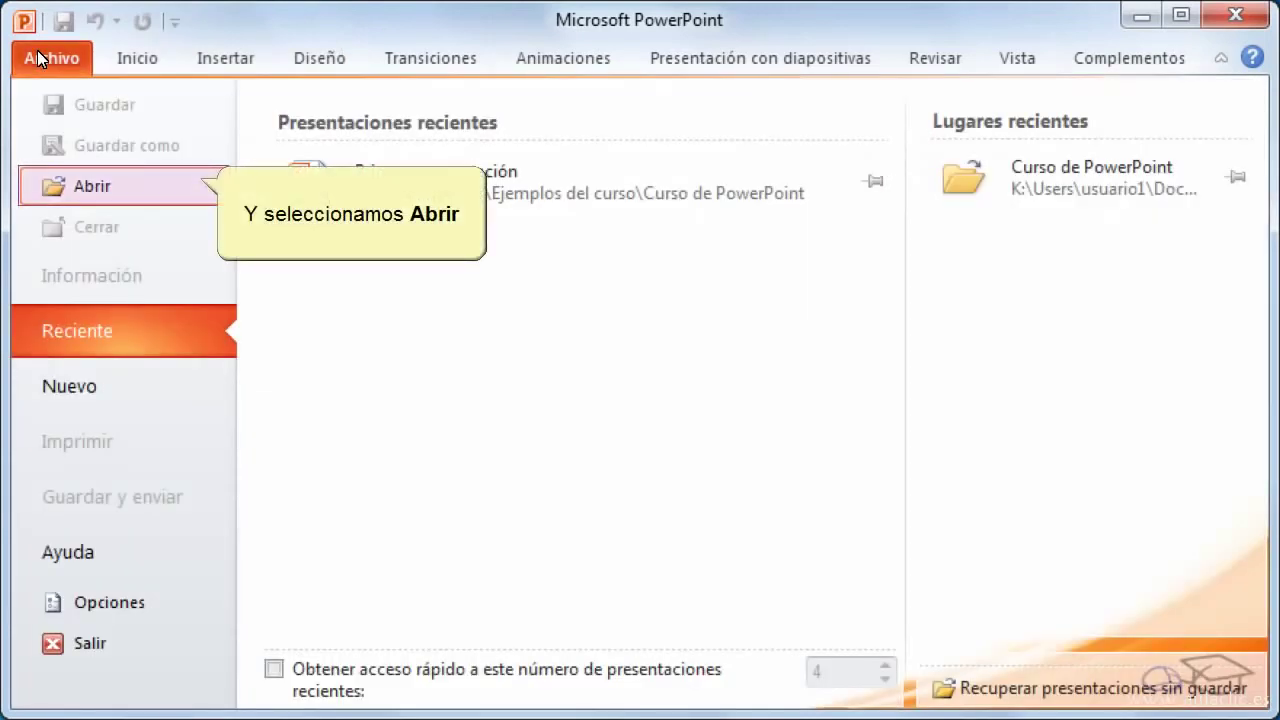
left_click(93, 199)
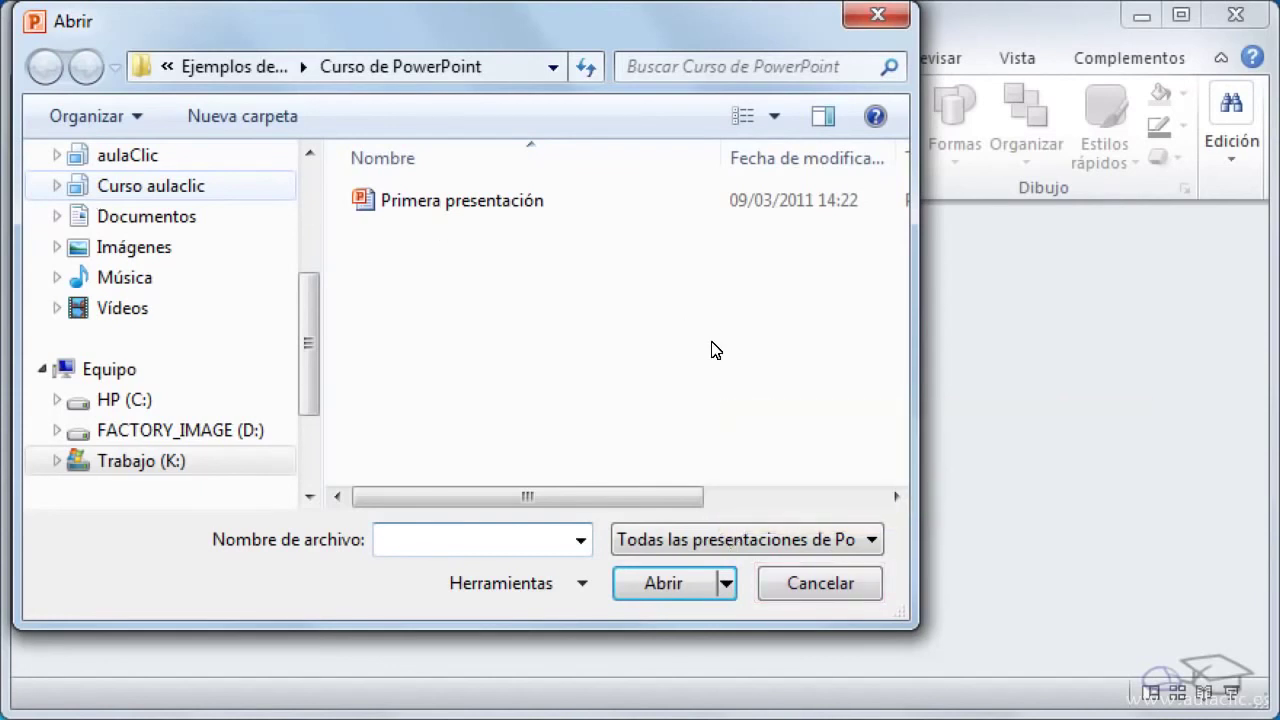
left_click(816, 582)
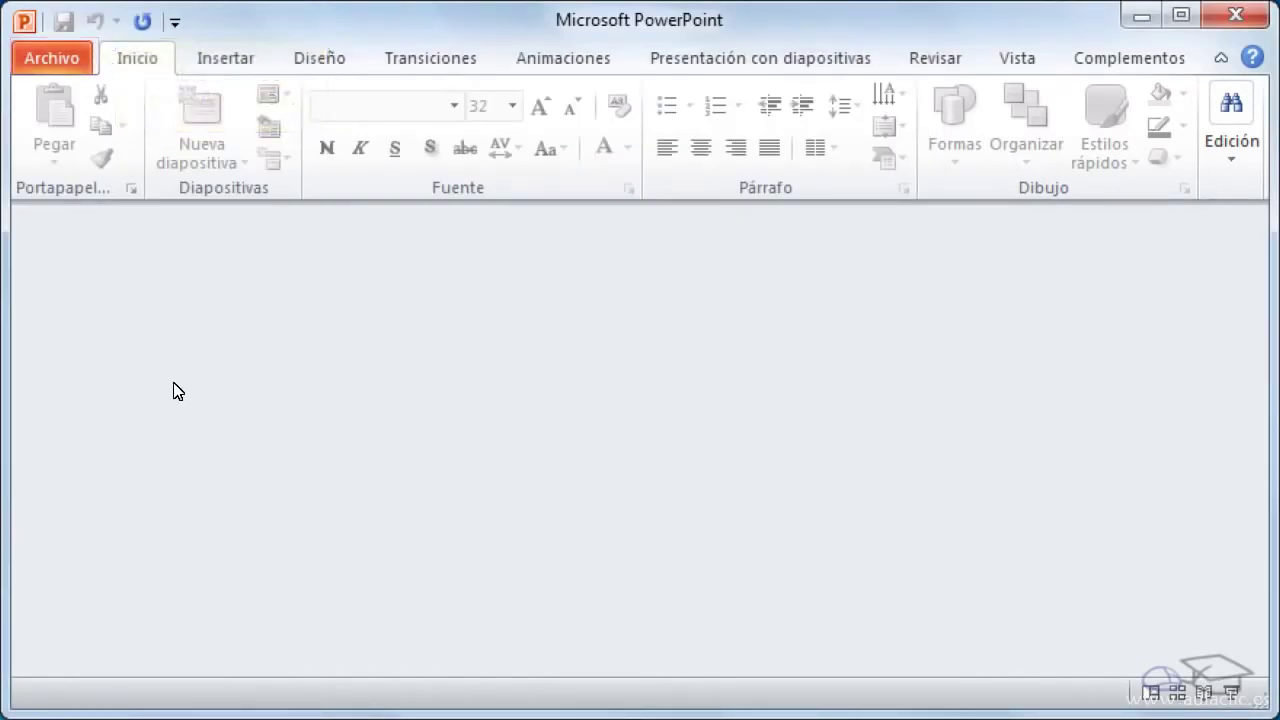
left_click(62, 58)
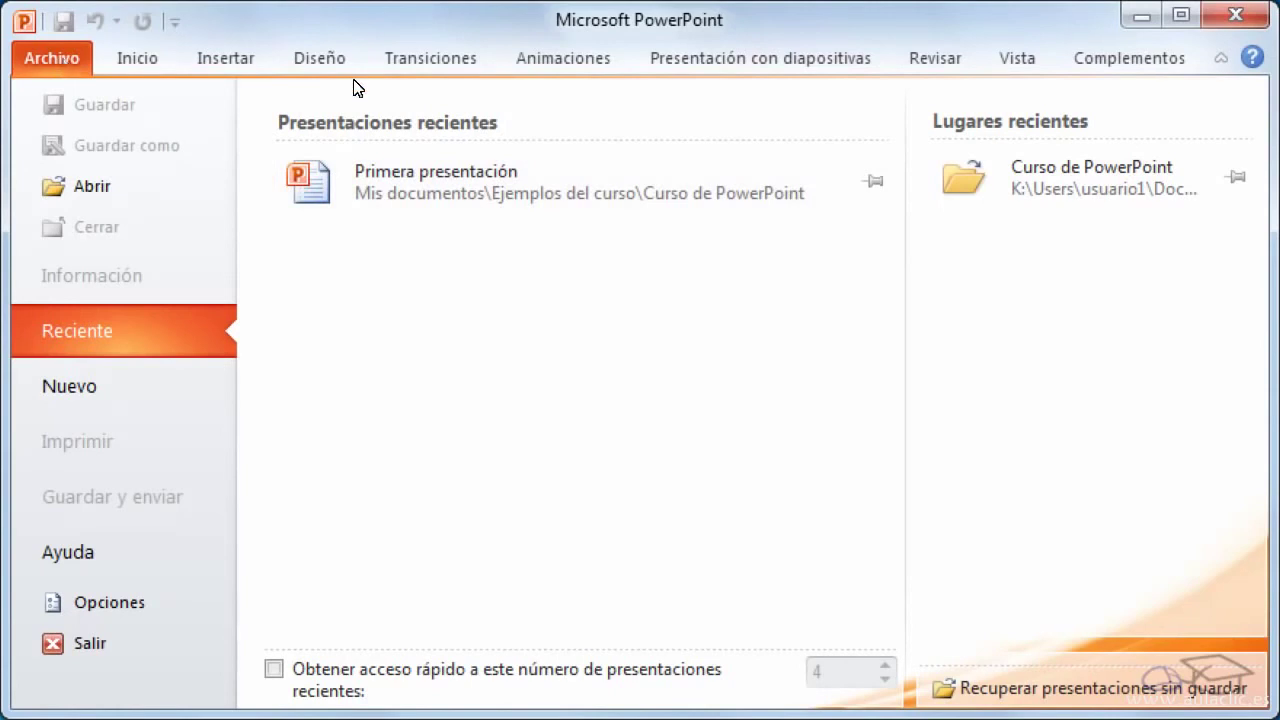
left_click(496, 174)
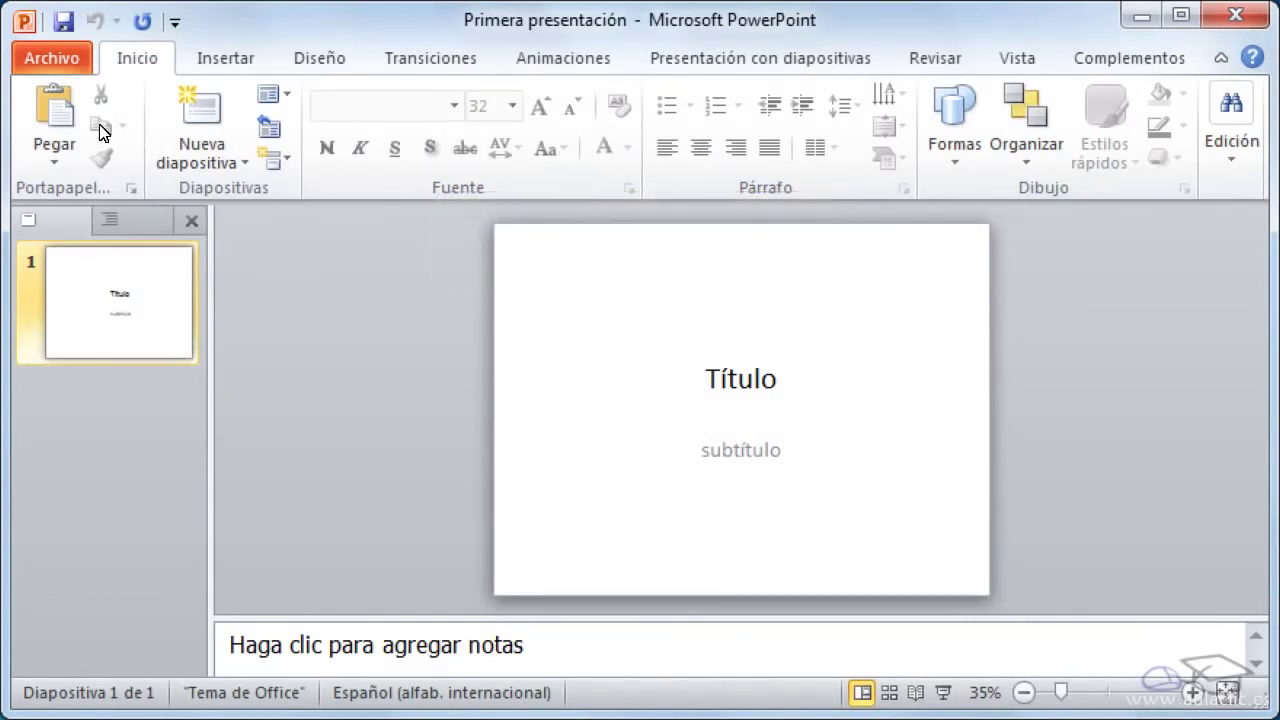
Step: Close Primera presentación with Archivo > Cerrar and return to the Archivo page
left_click(46, 59)
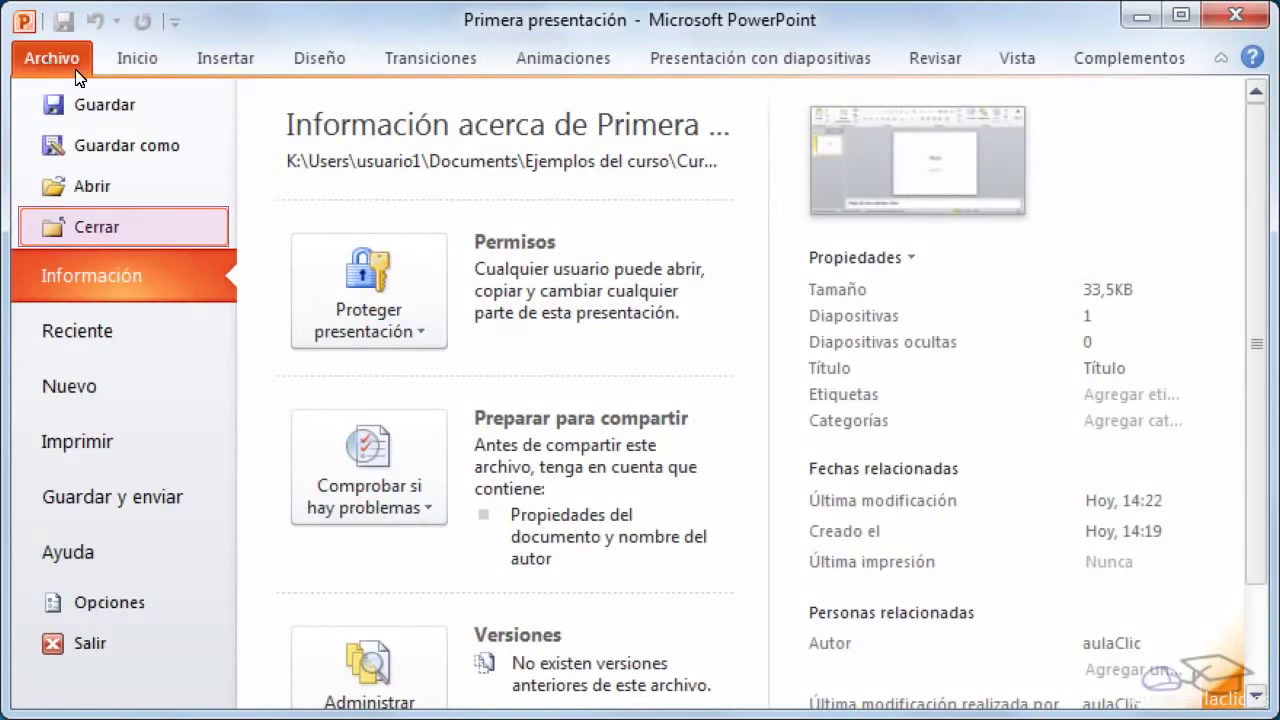
left_click(117, 234)
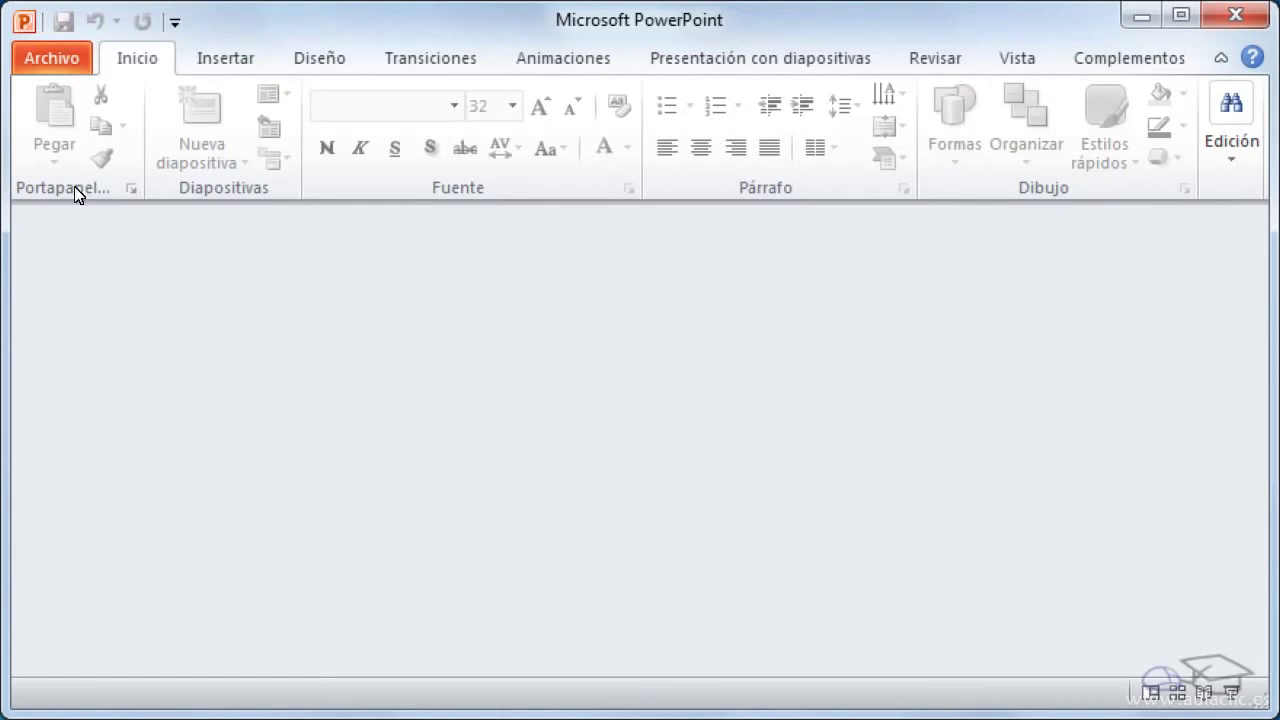
left_click(61, 61)
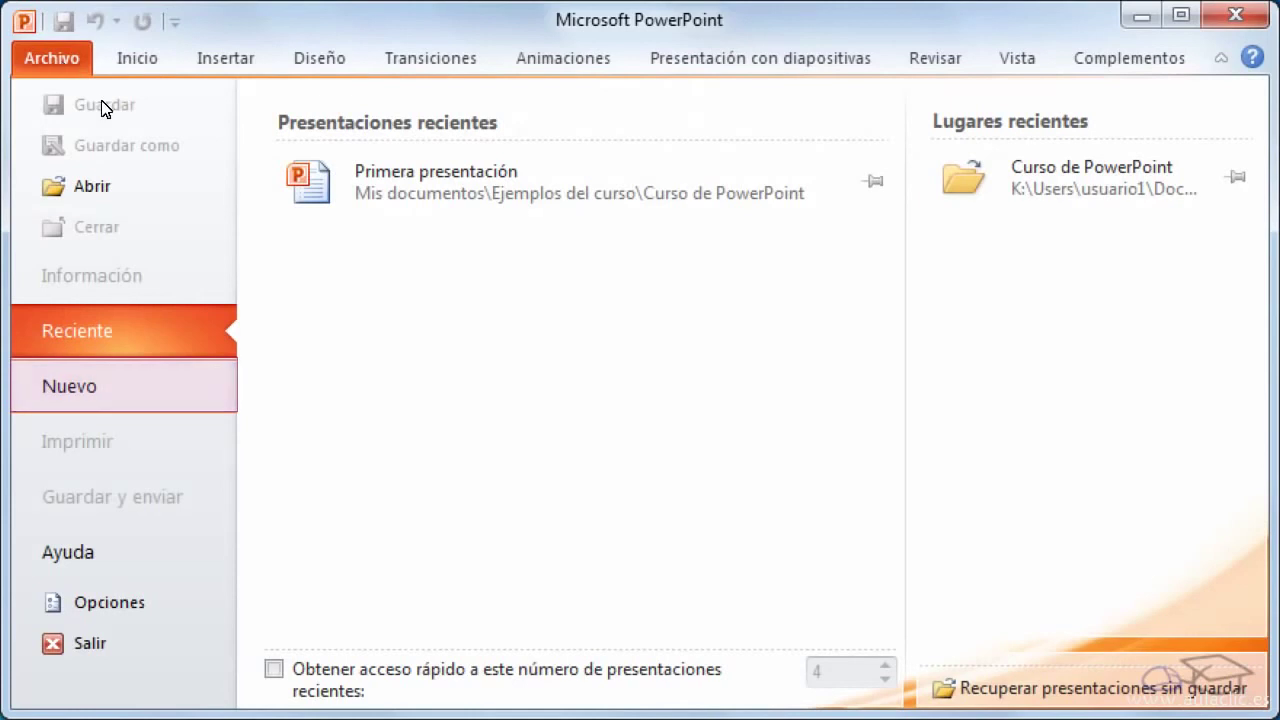
Step: Create Presentación2 from Nuevo > Presentación en blanco
left_click(137, 398)
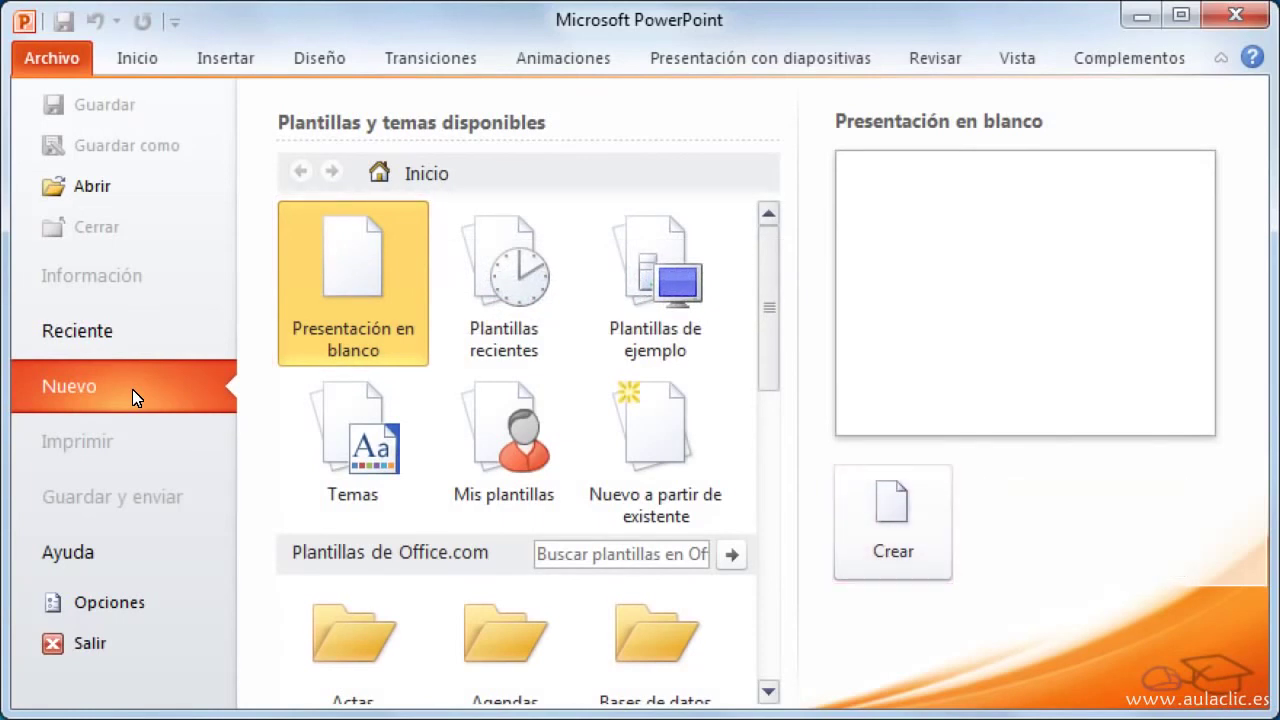
left_click(890, 549)
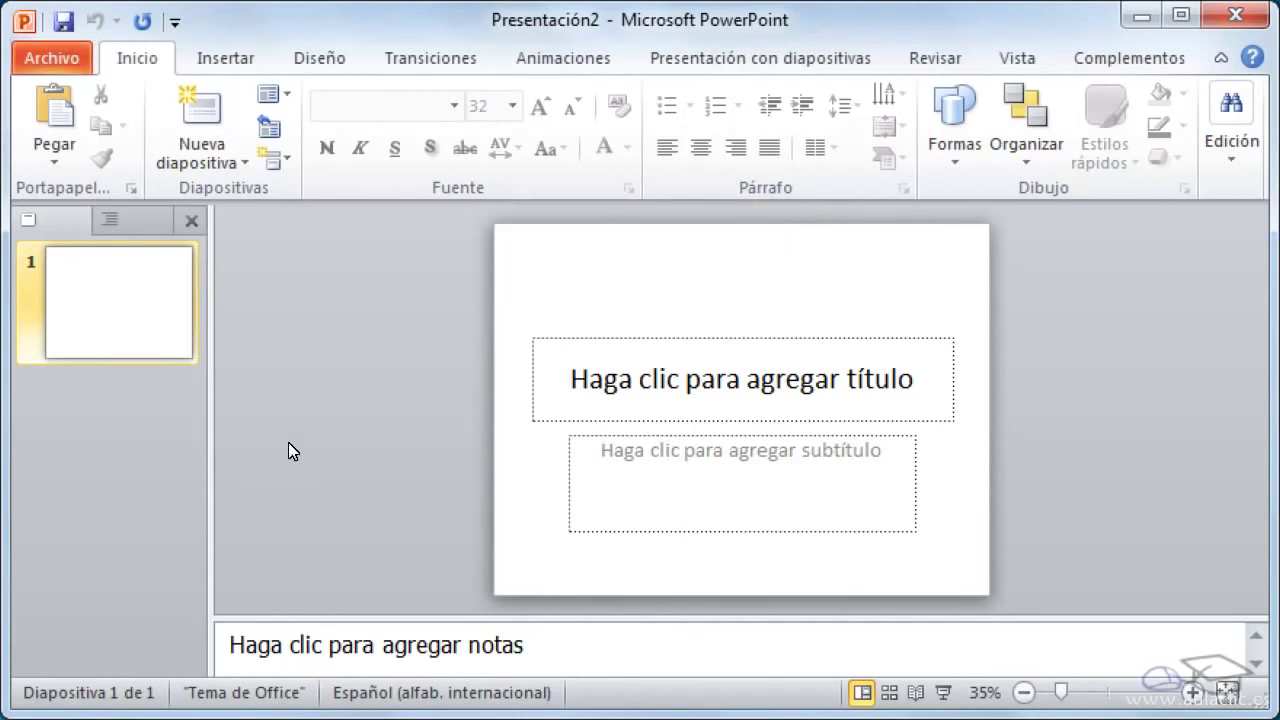
Step: Create Presentación3 from the Entrenamiento template in Plantillas de ejemplo
left_click(49, 59)
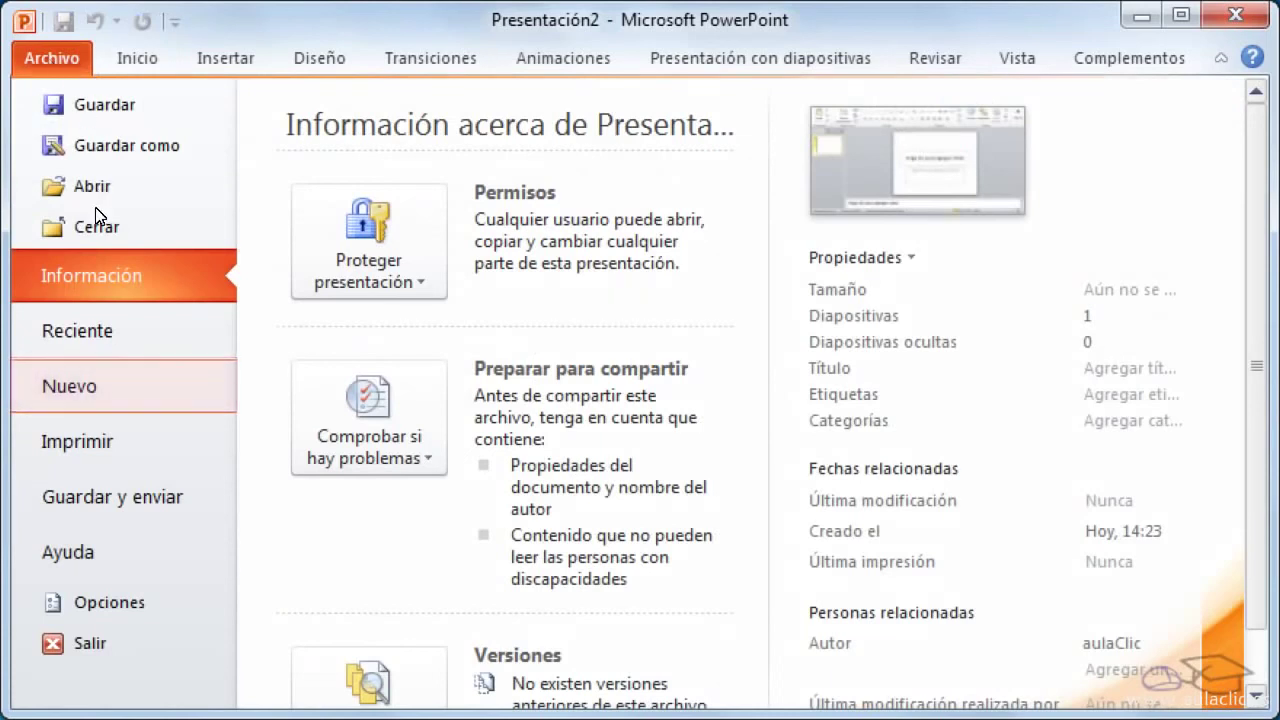
left_click(104, 393)
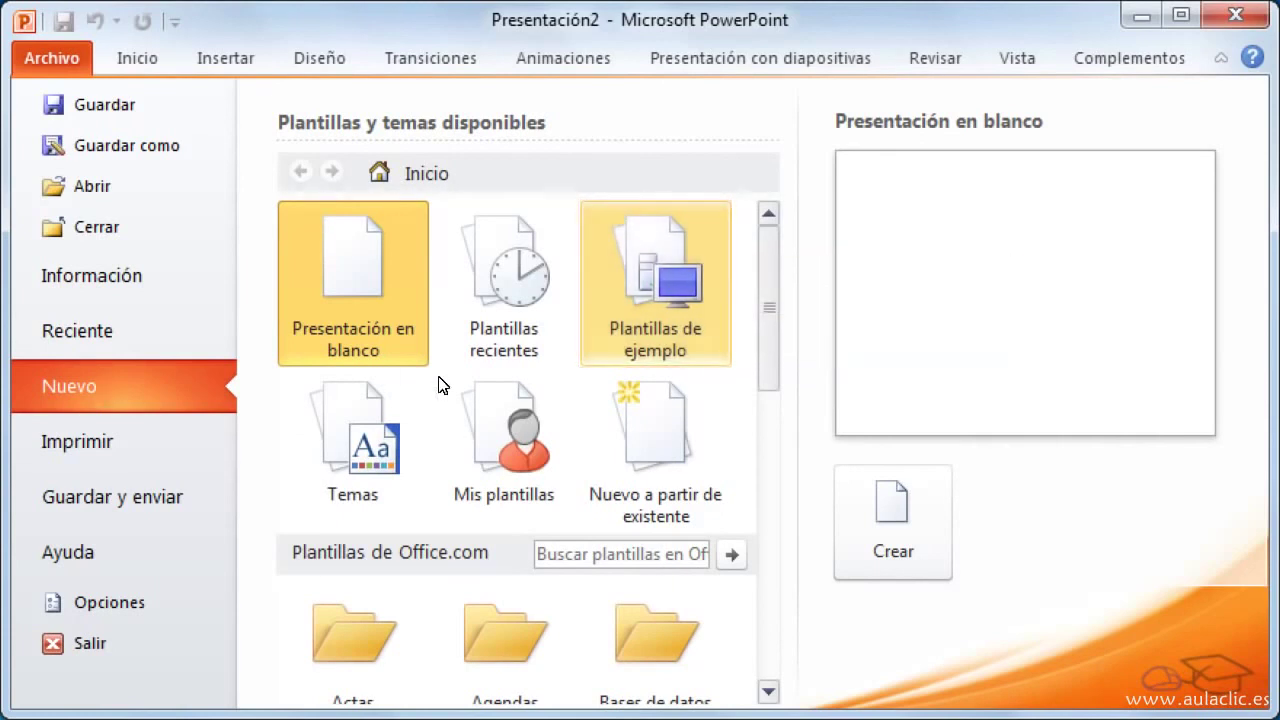
left_click(657, 320)
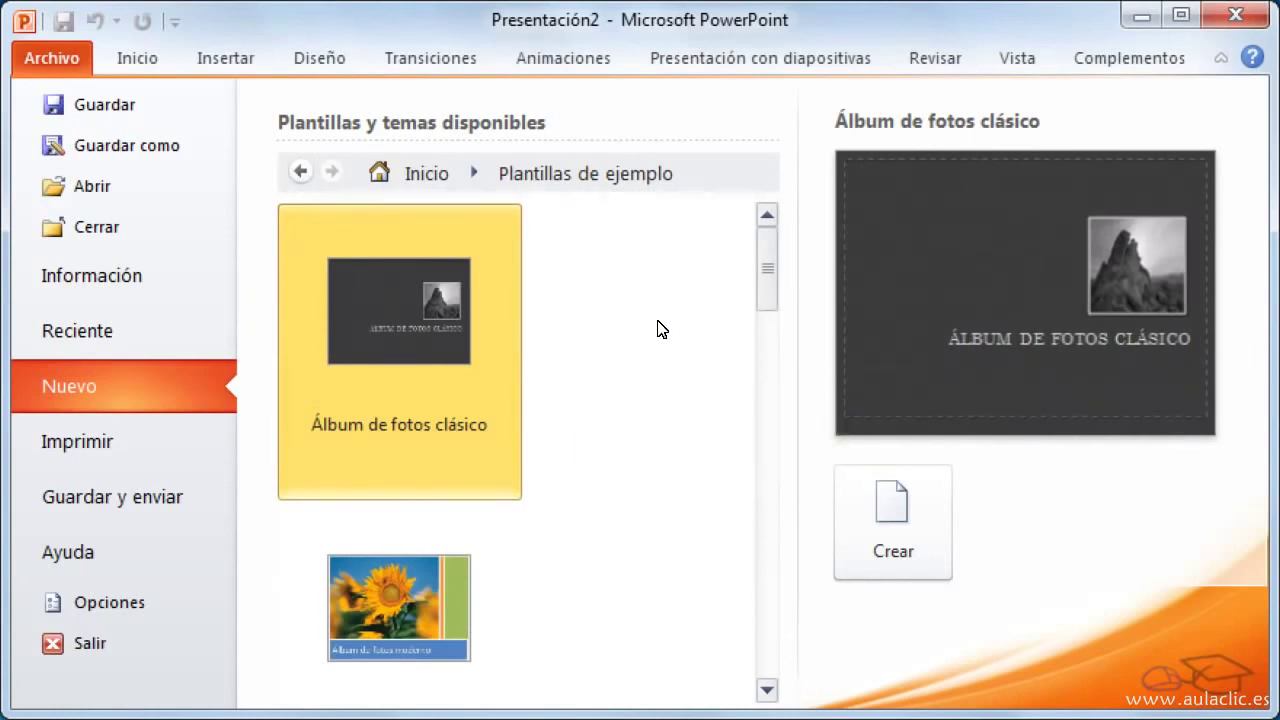
left_click(768, 550)
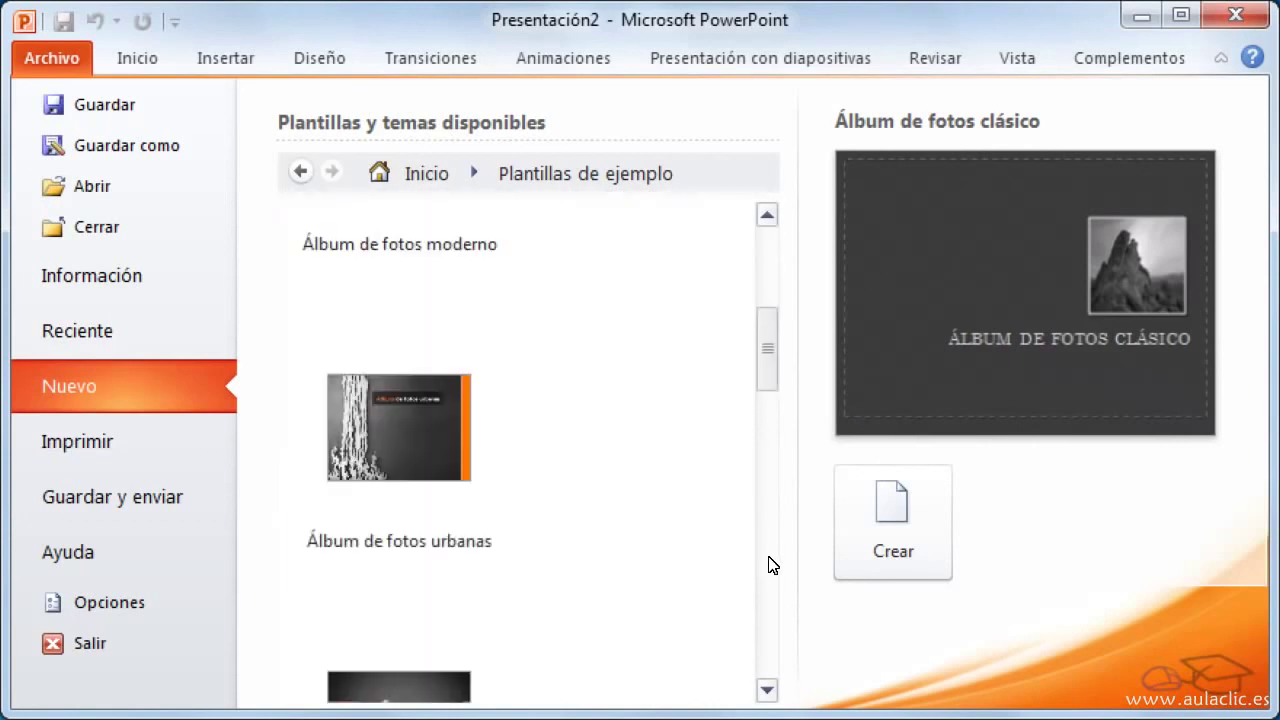
left_click(770, 585)
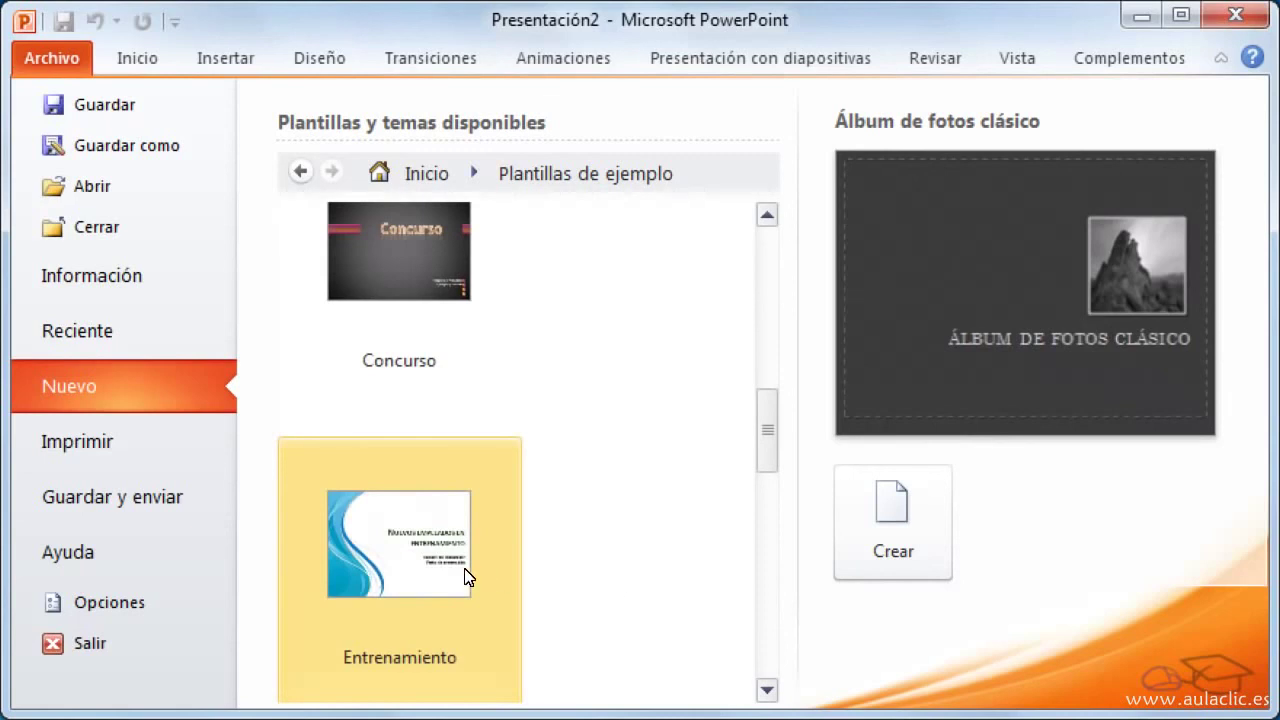
left_click(410, 562)
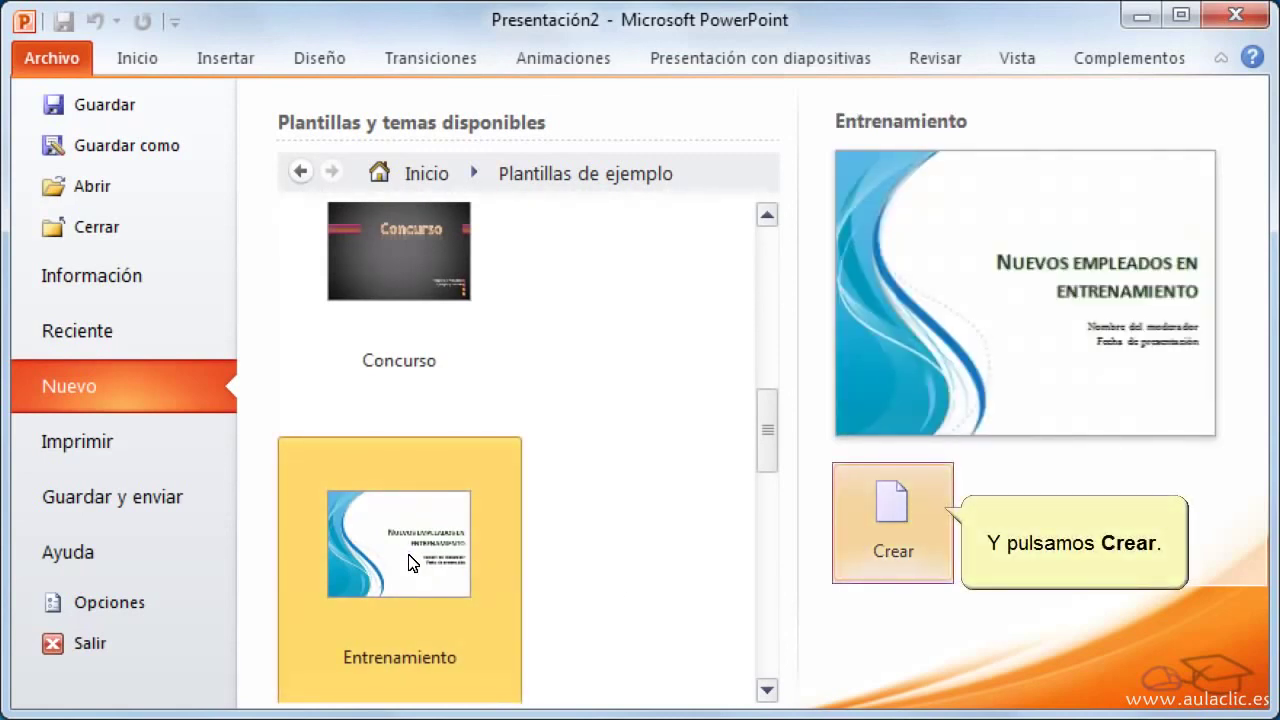
left_click(905, 535)
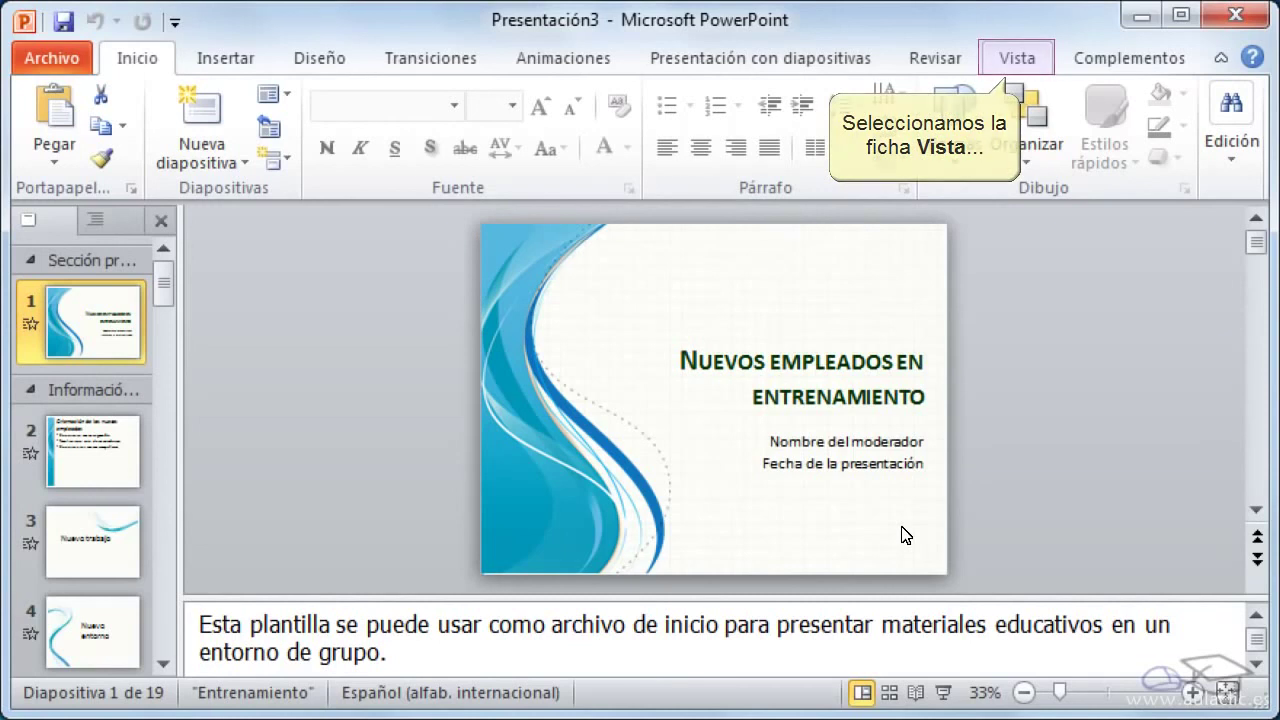
Step: Switch to the Presentación2 window via Vista > Cambiar ventanas
left_click(1025, 60)
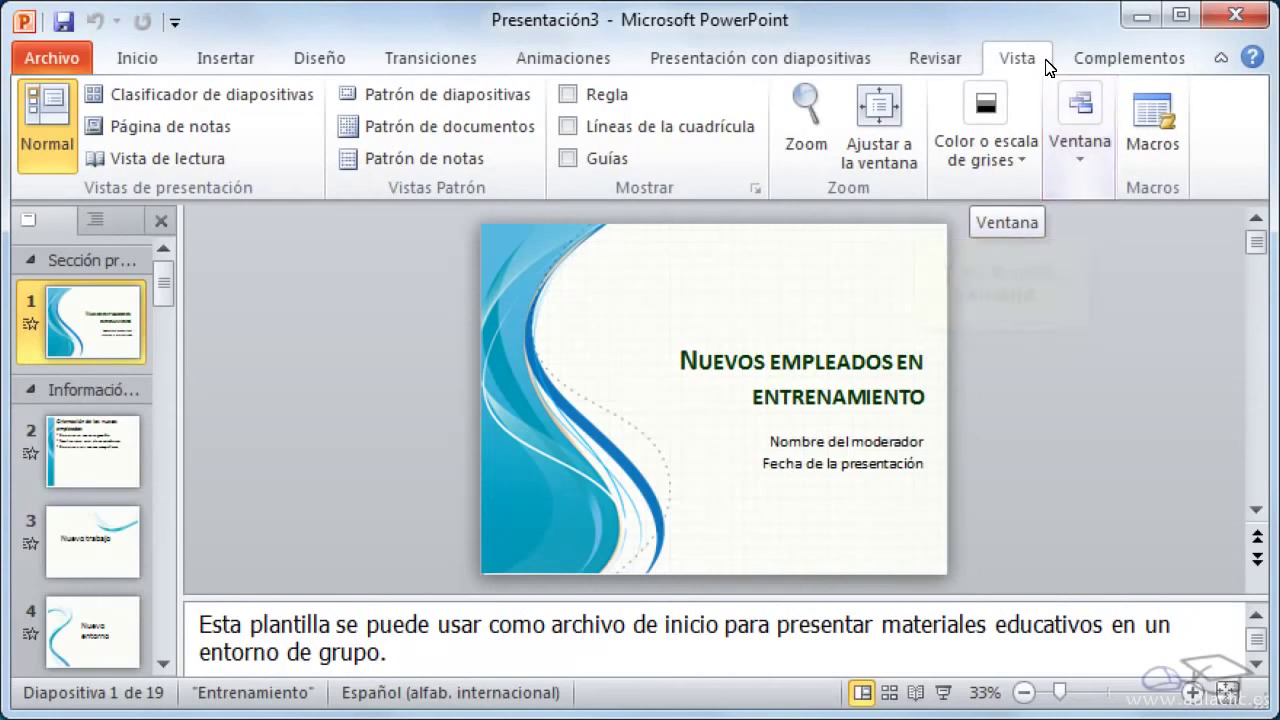
left_click(1090, 160)
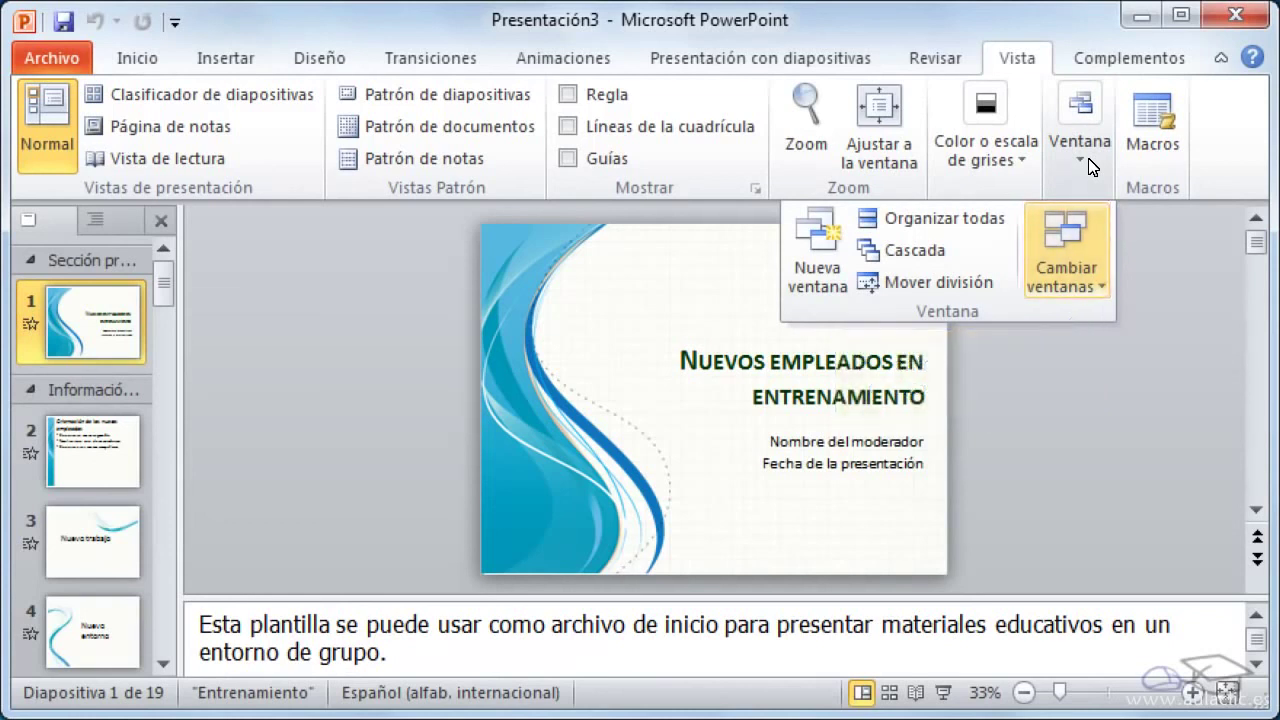
left_click(1101, 287)
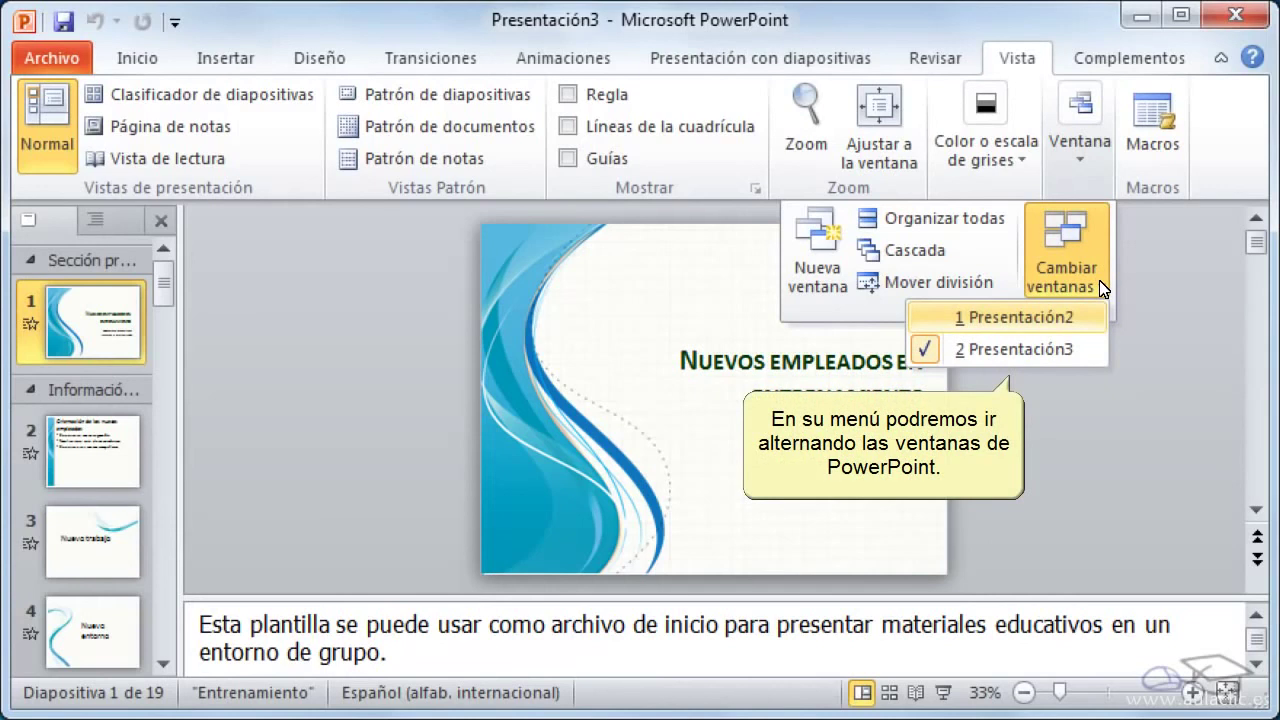
left_click(1044, 316)
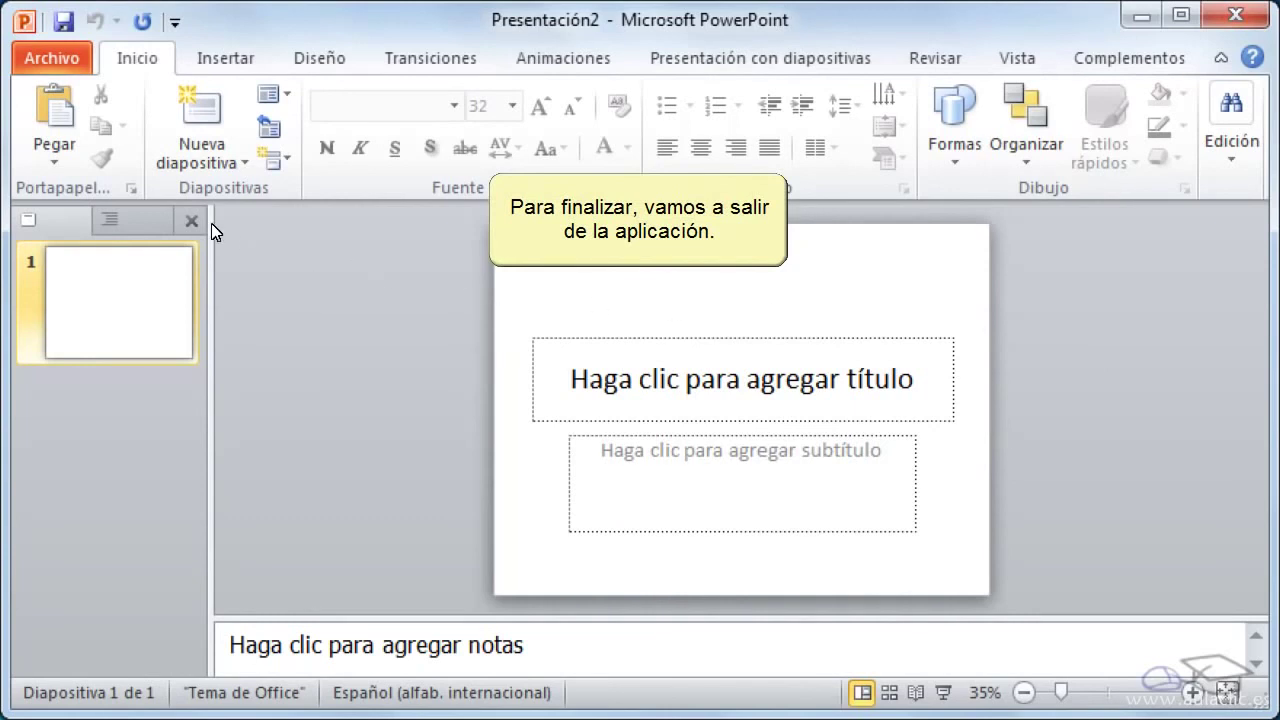
Step: Exit PowerPoint 2010 via Archivo > Salir, leaving the Windows 7 desktop
left_click(52, 62)
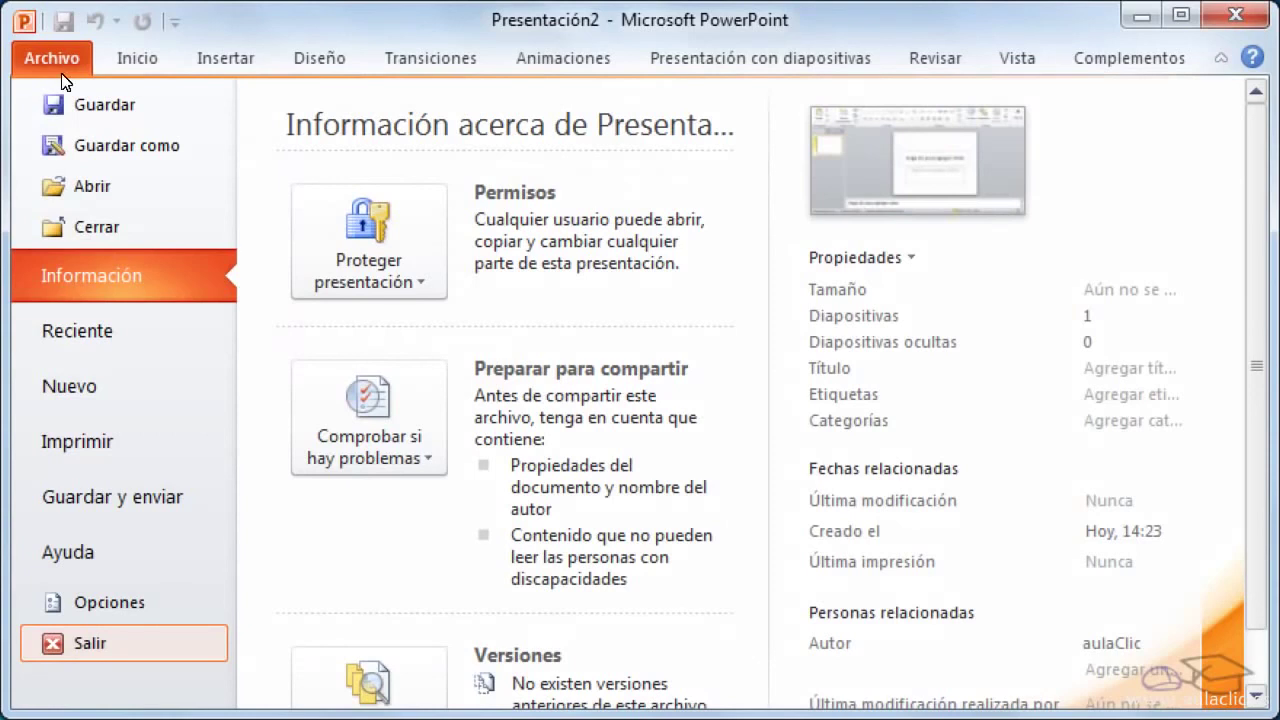
left_click(98, 645)
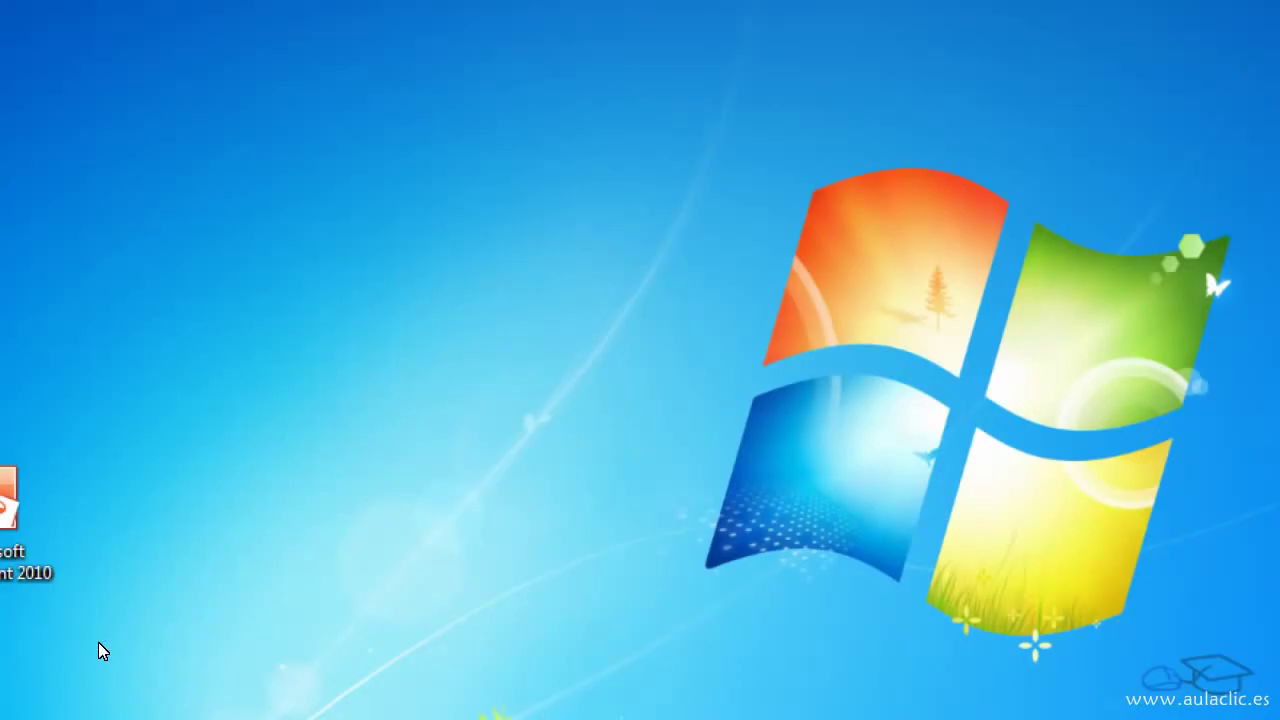